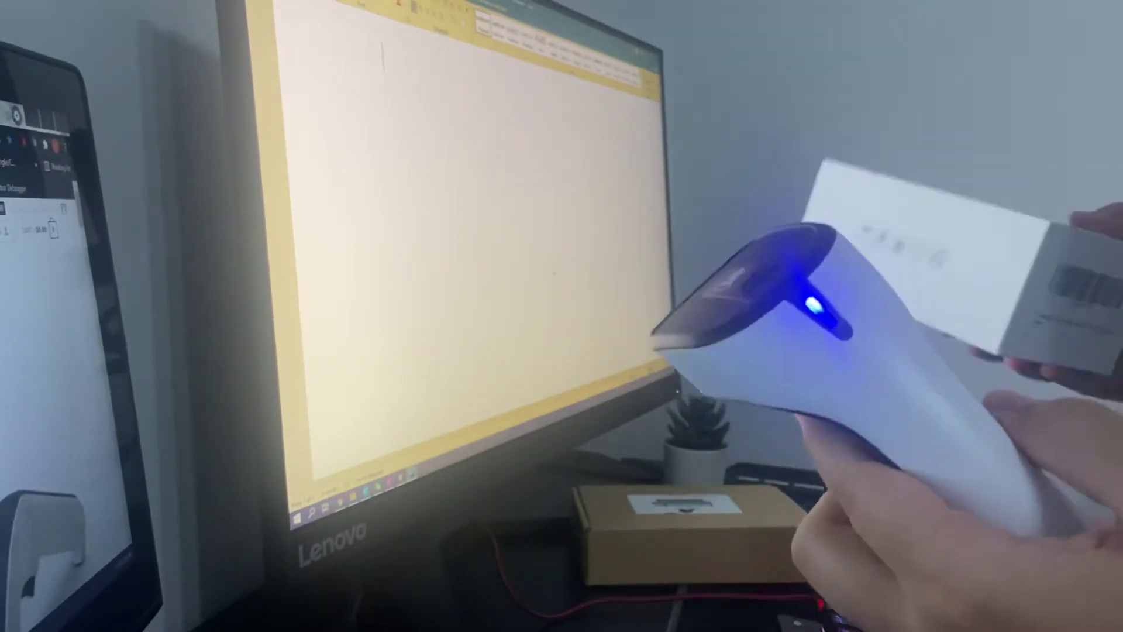
type("X0021Y0Y41")
Step: Scan X0021Y0Y41 onto four separate lines, then bring the device Settings window back up
key("Return")
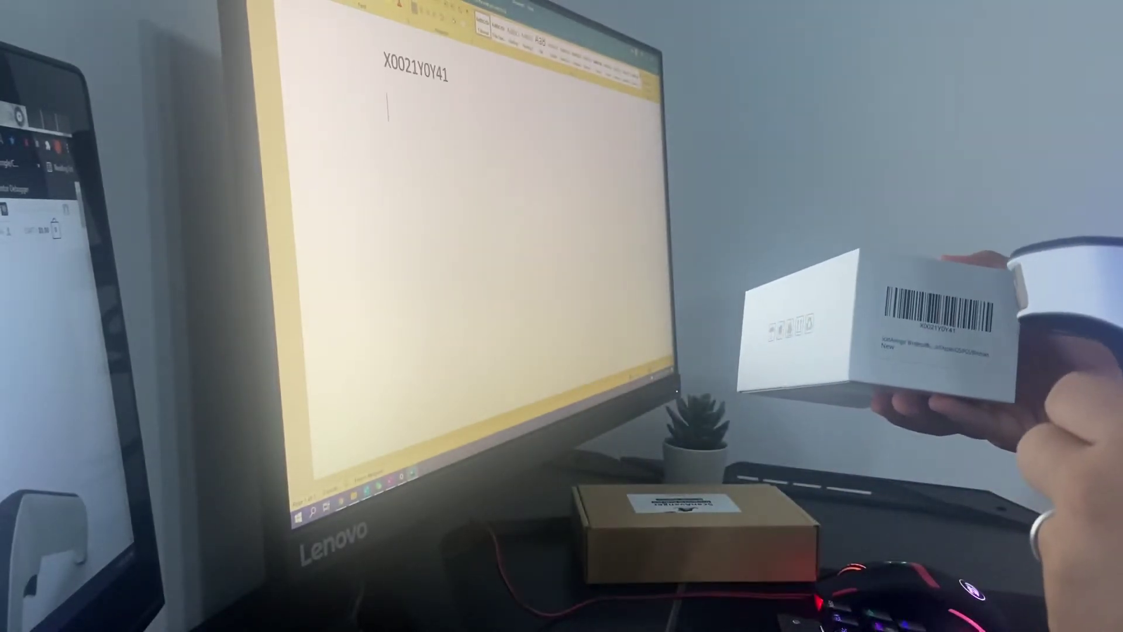
type("X0021Y0Y41")
key("Return")
type("X0021Y0Y41")
key("Return")
type("X0021Y0Y41")
key("Return")
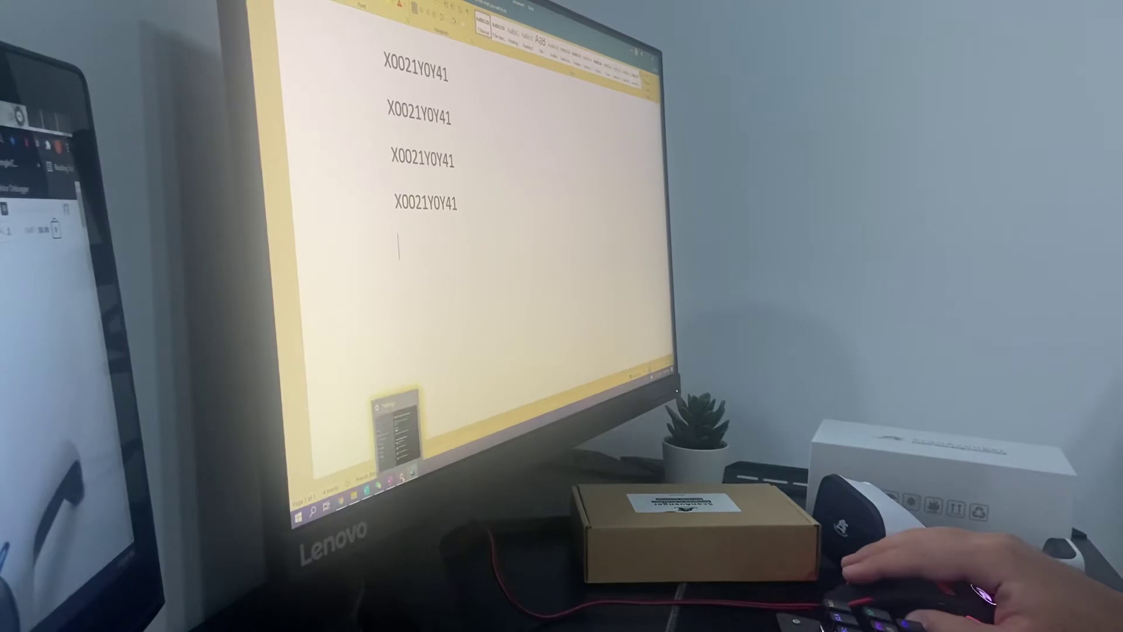
left_click(399, 440)
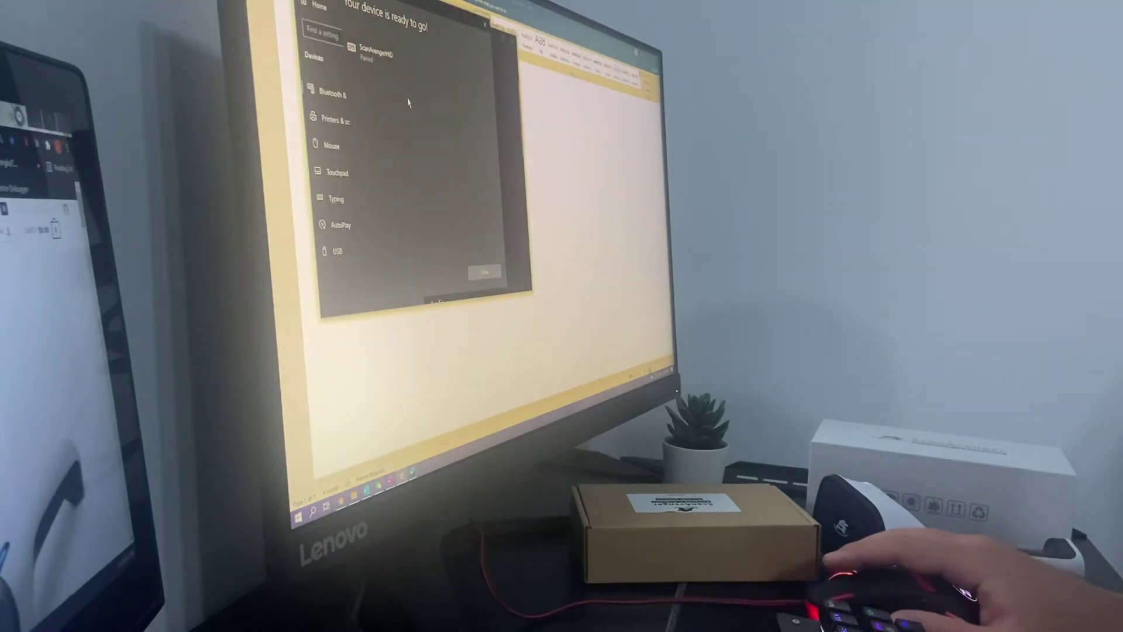
Step: Dismiss the device-ready message, then remove the ScanAvenger scanner and confirm
left_click(485, 273)
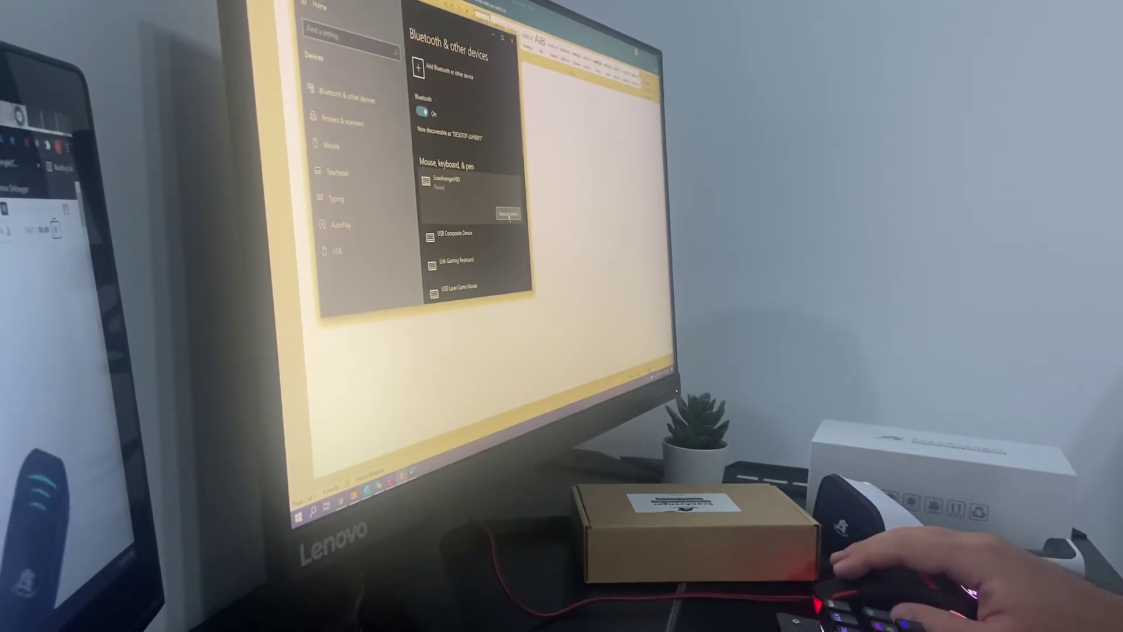
left_click(507, 212)
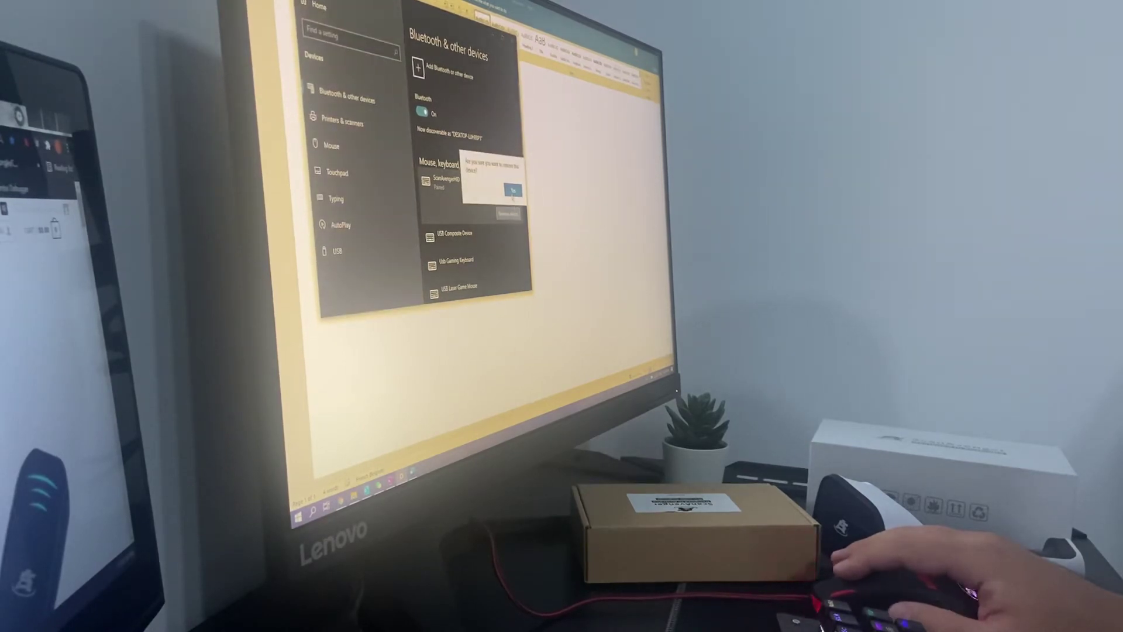
left_click(513, 191)
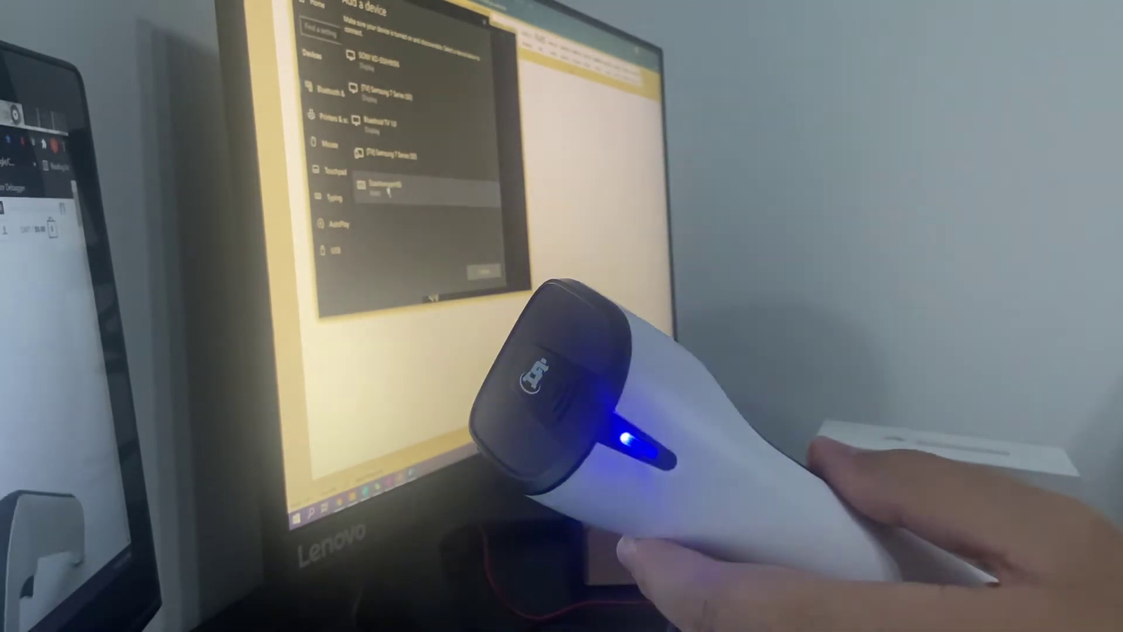
Step: Connect to the discovered ScanAvenger scanner in the Bluetooth device list
left_click(389, 190)
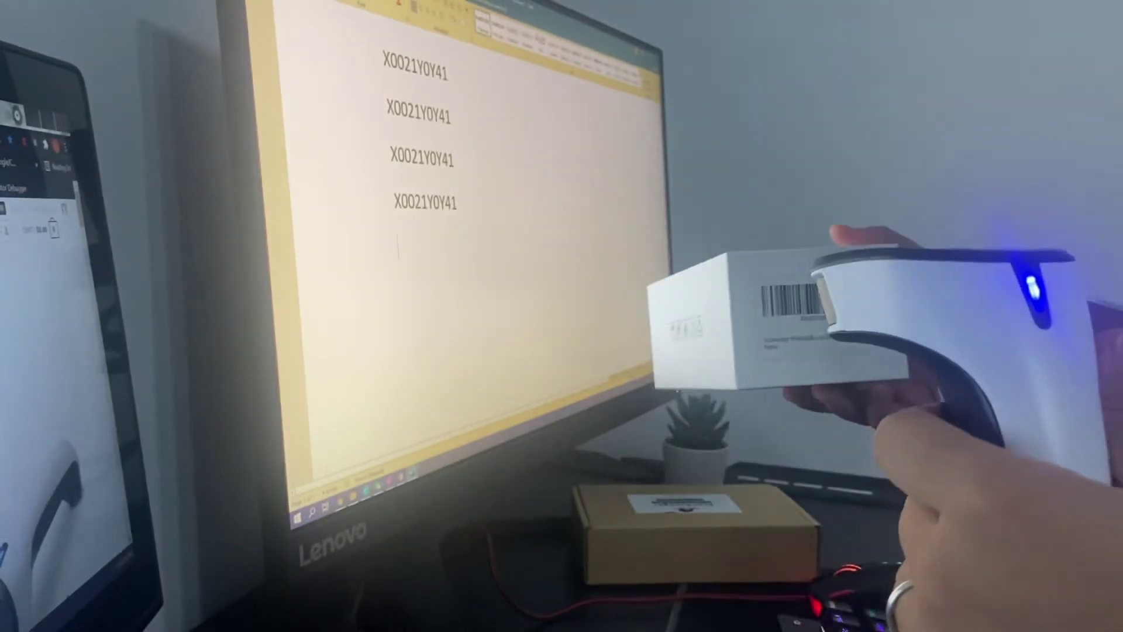
type("X0021Y0Y41")
Step: Scan X0021Y0Y41 three more times, each onto its own line
key("Return")
type("X0021Y0Y41")
key("Return")
type("X0021Y0Y41")
key("Return")
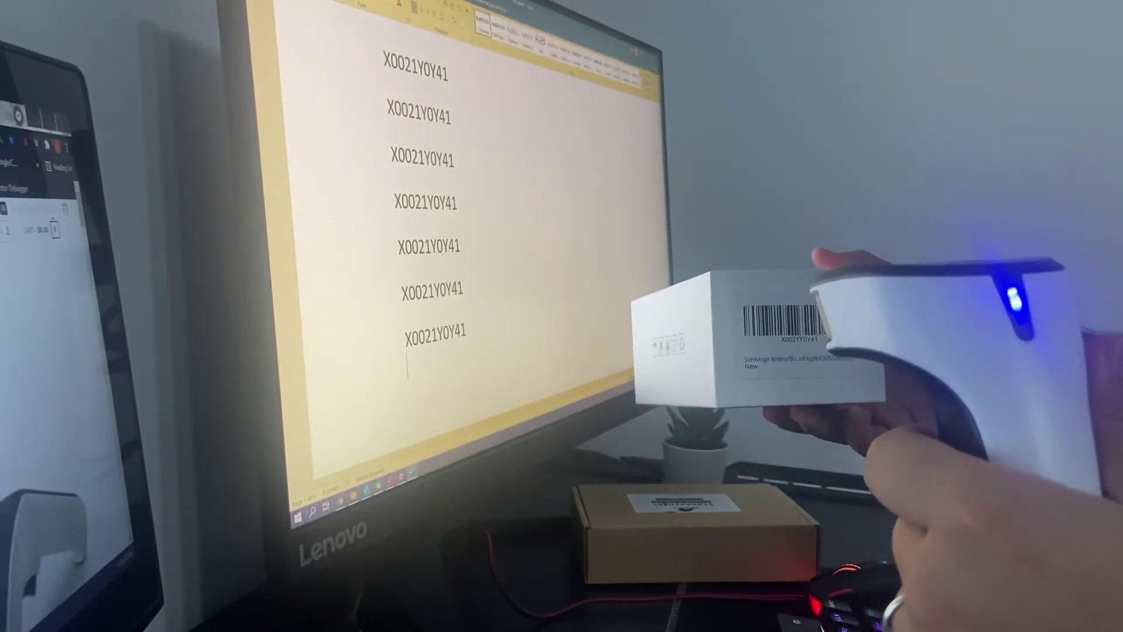